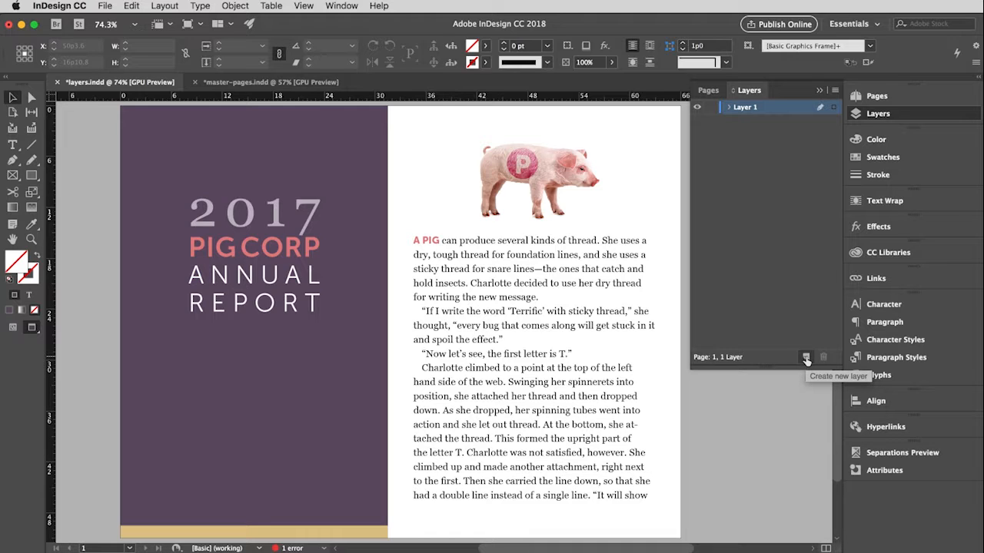
Create a new layer above Layer 1 and name it "logo"
click(806, 359)
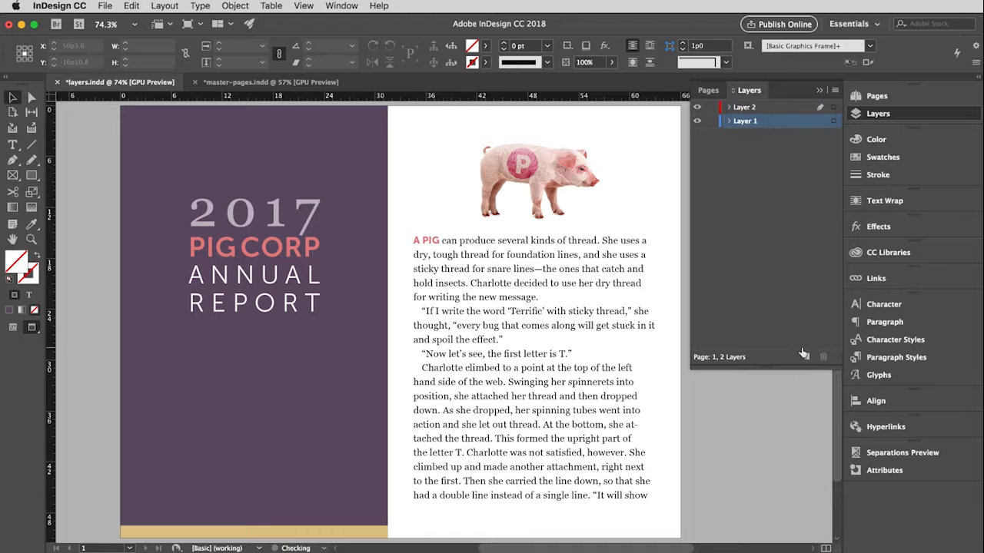
double_click(744, 110)
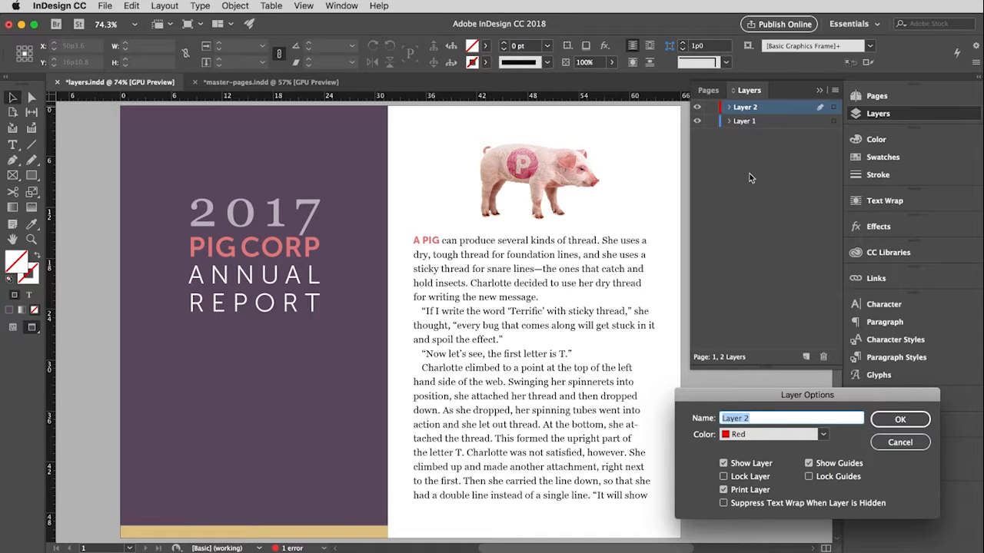
text(logo)
key(Return)
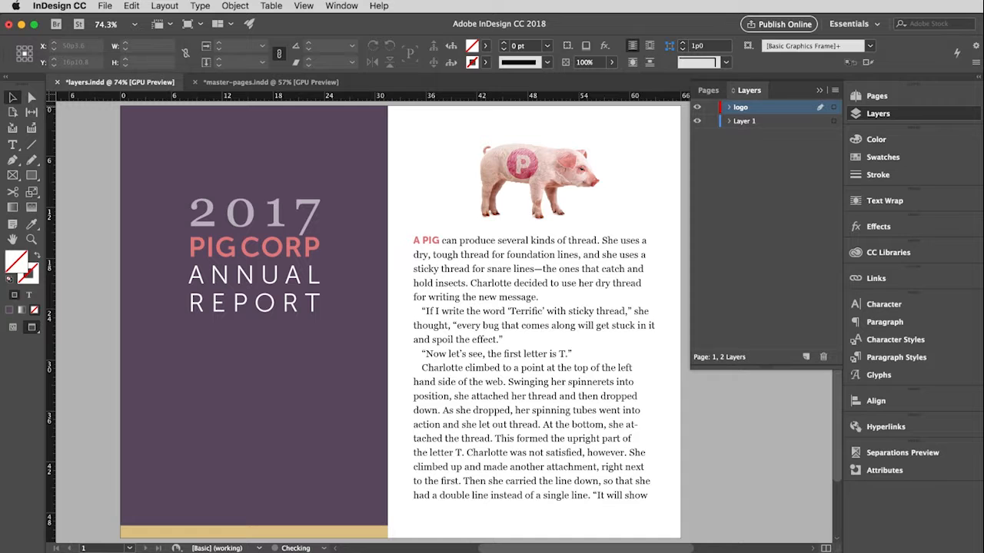
Move the pig image from Layer 1 onto the logo layer
click(538, 164)
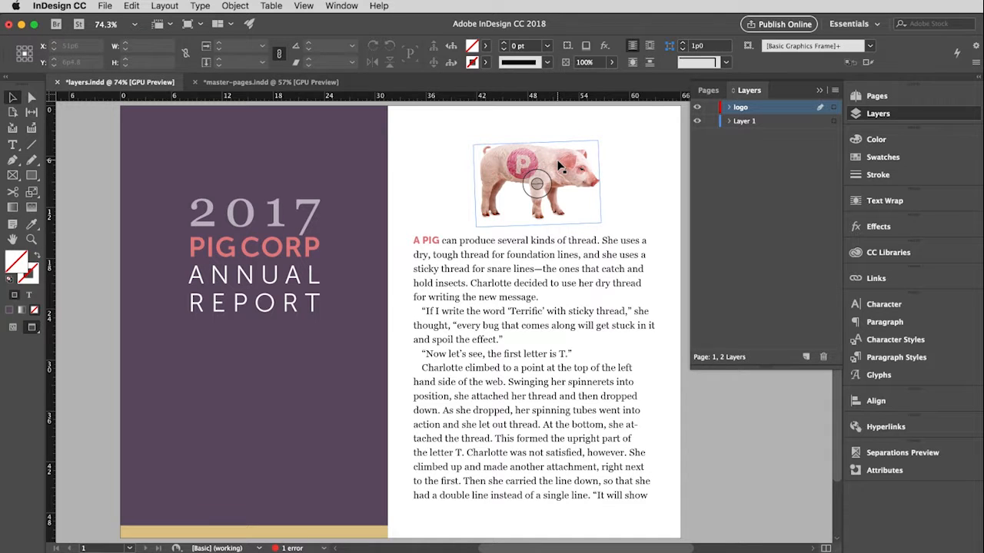
click(559, 165)
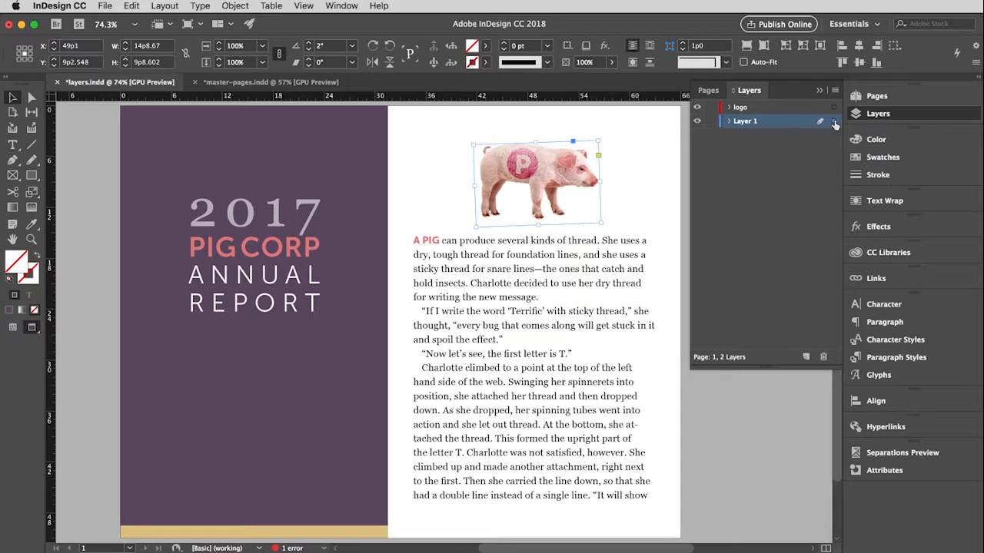
drag(835, 125, 834, 108)
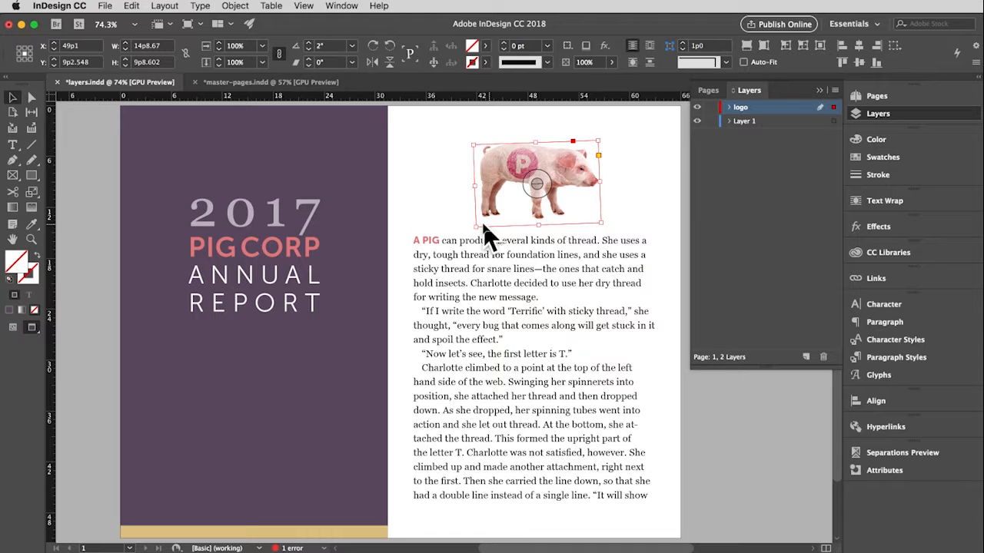
Check the logo layer's options without changing them, and rename Layer 1 as "graphics"
double_click(745, 110)
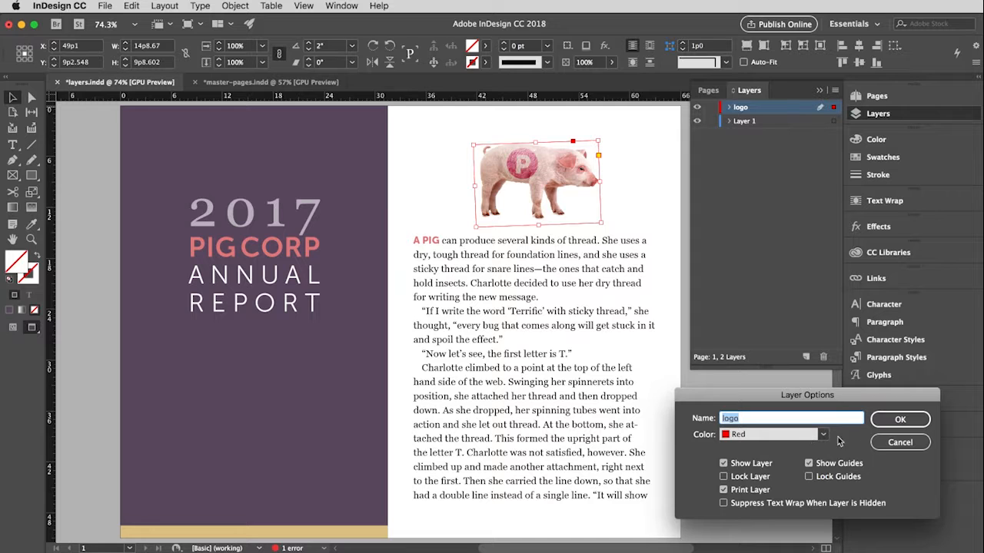
click(888, 444)
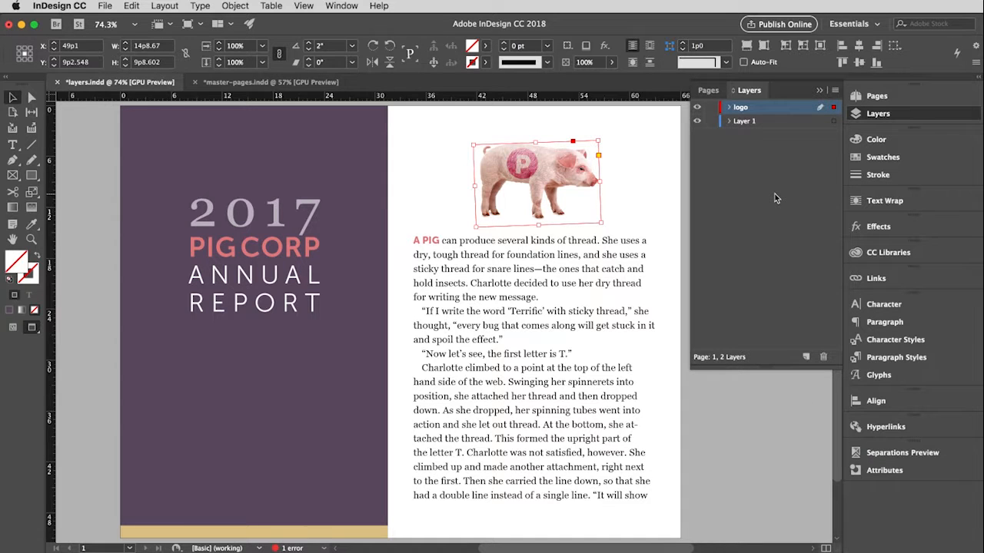
double_click(753, 125)
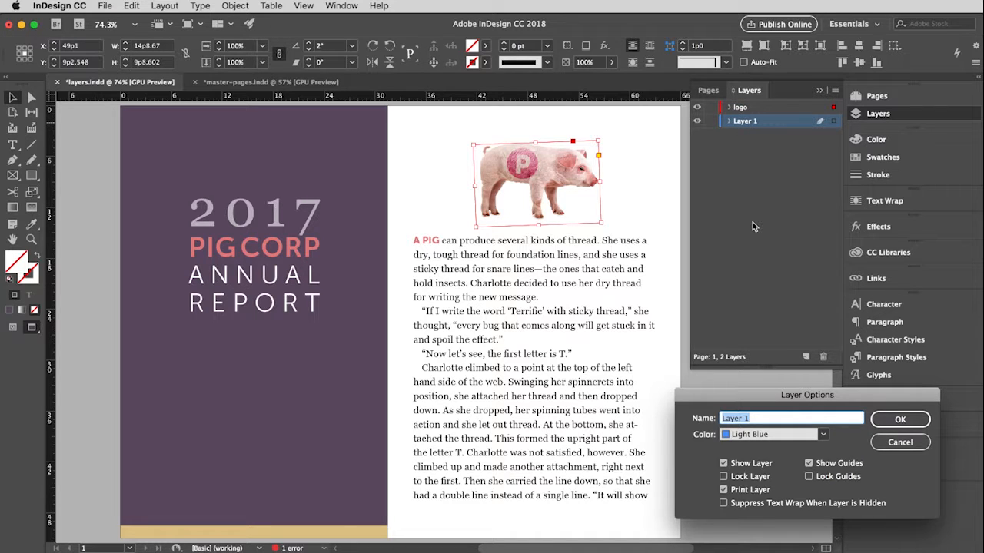
text(graphics)
key(Return)
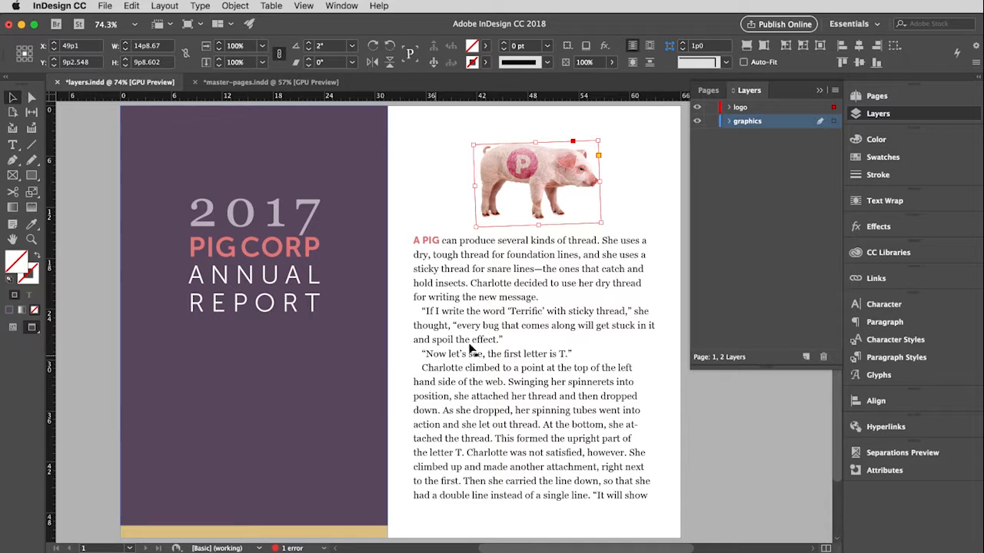
Create a new layer between the logo and graphics layers and name it "text"
click(807, 359)
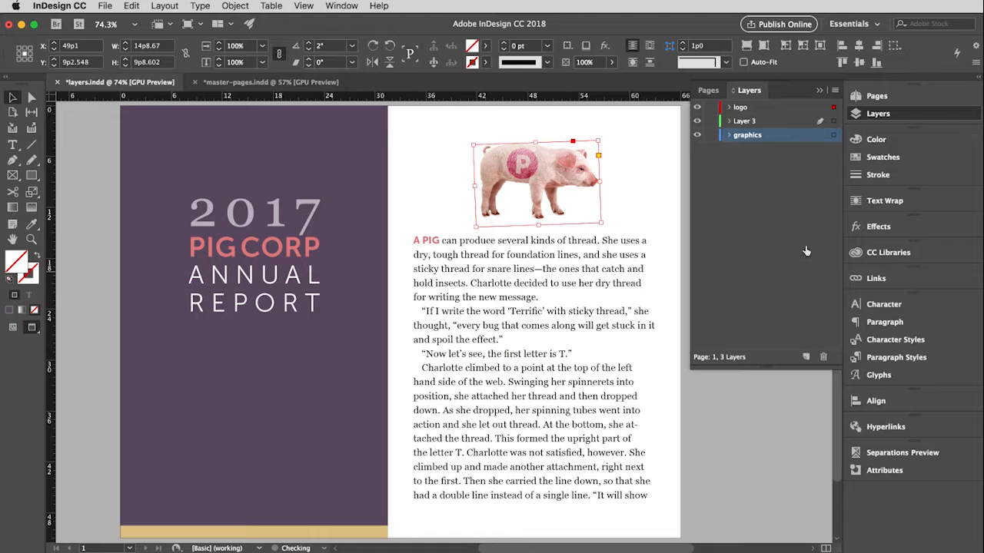
double_click(742, 122)
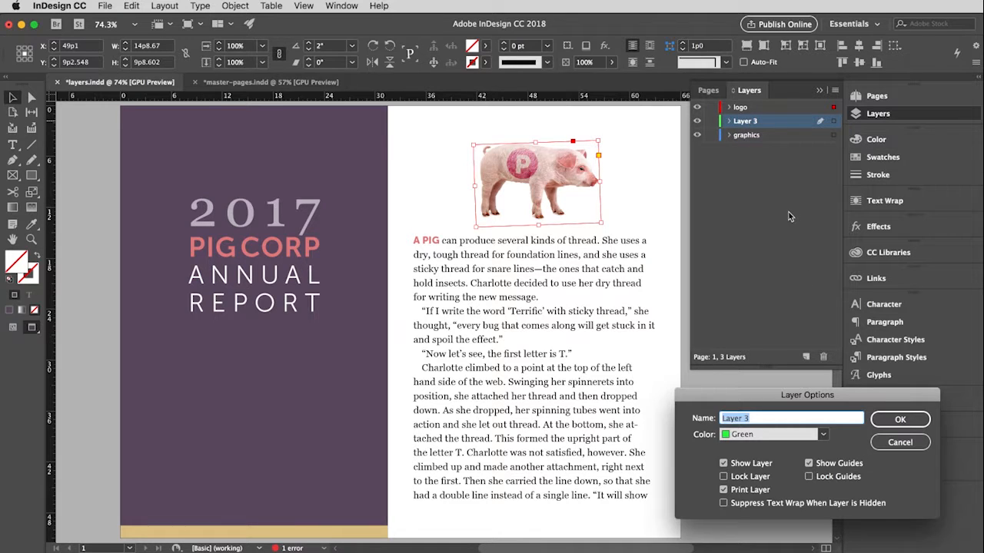
text(text)
key(Return)
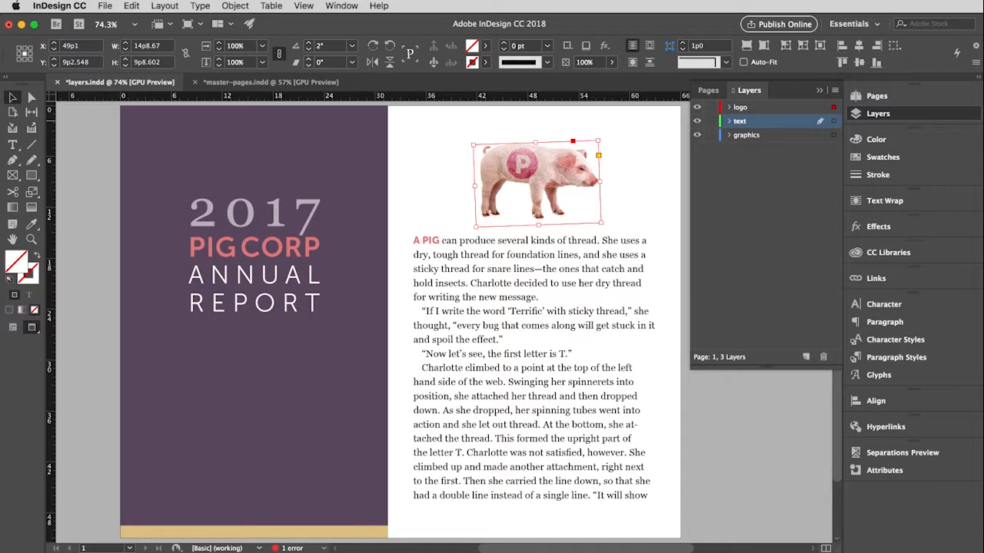
Move the body text frame and the annual report title frame together onto the text layer, and deselect them
click(507, 298)
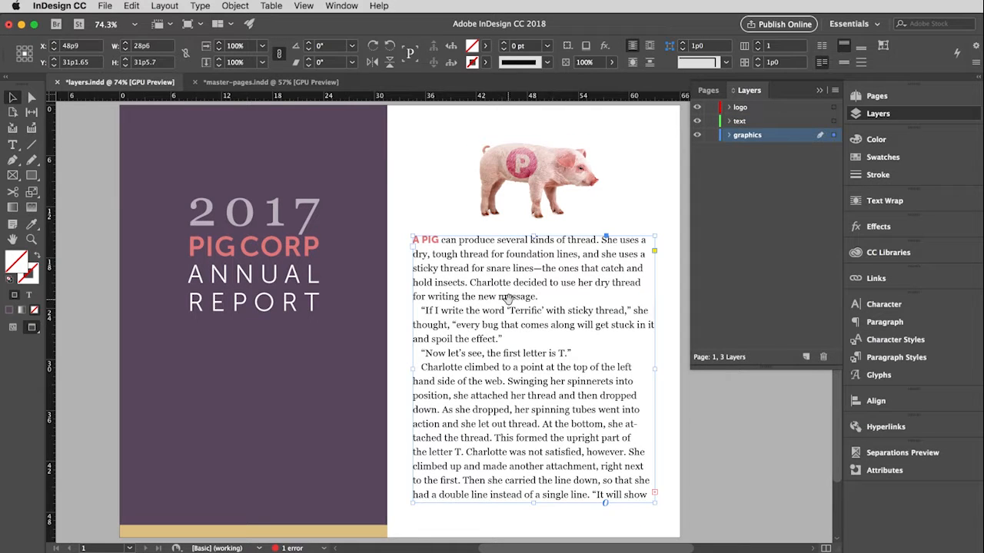
shift+click(298, 255)
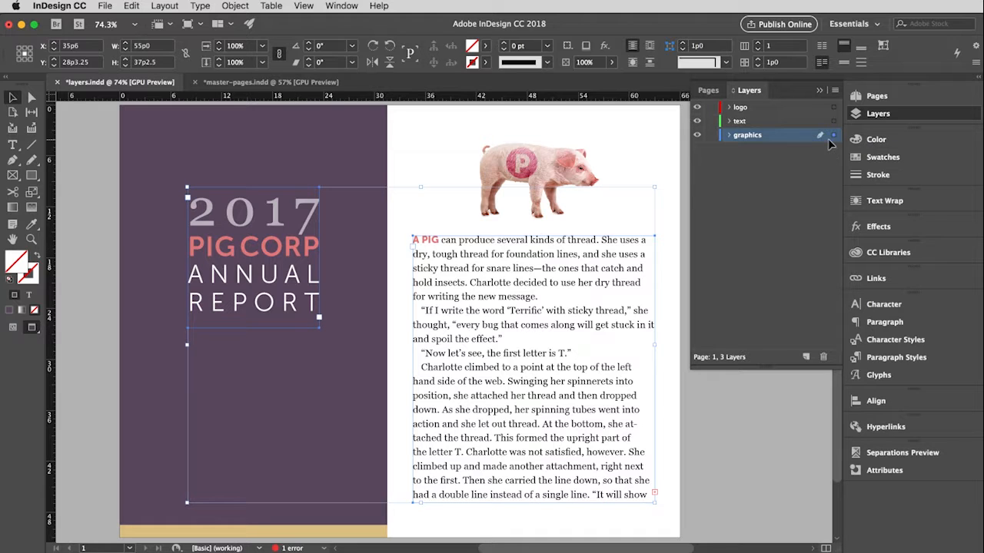
drag(833, 139, 834, 121)
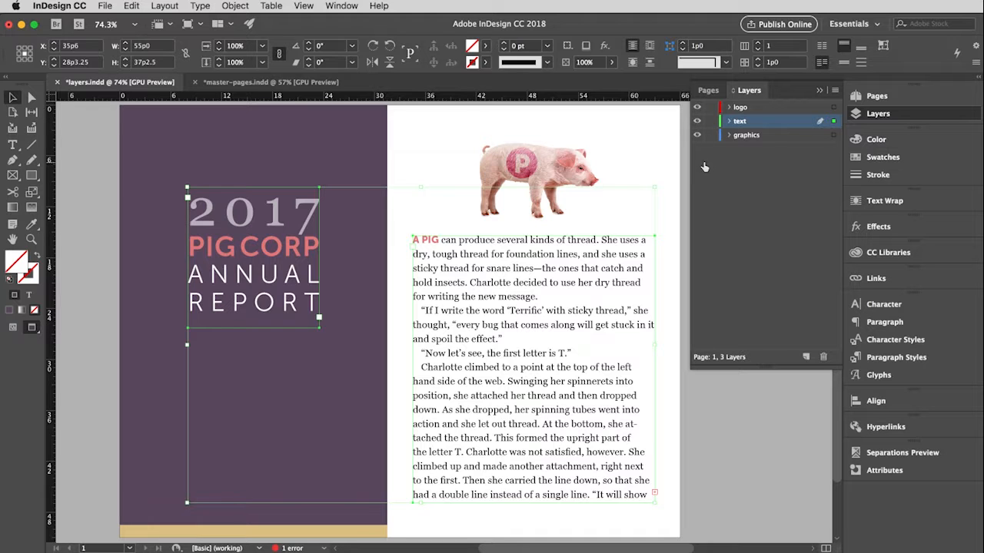
click(733, 410)
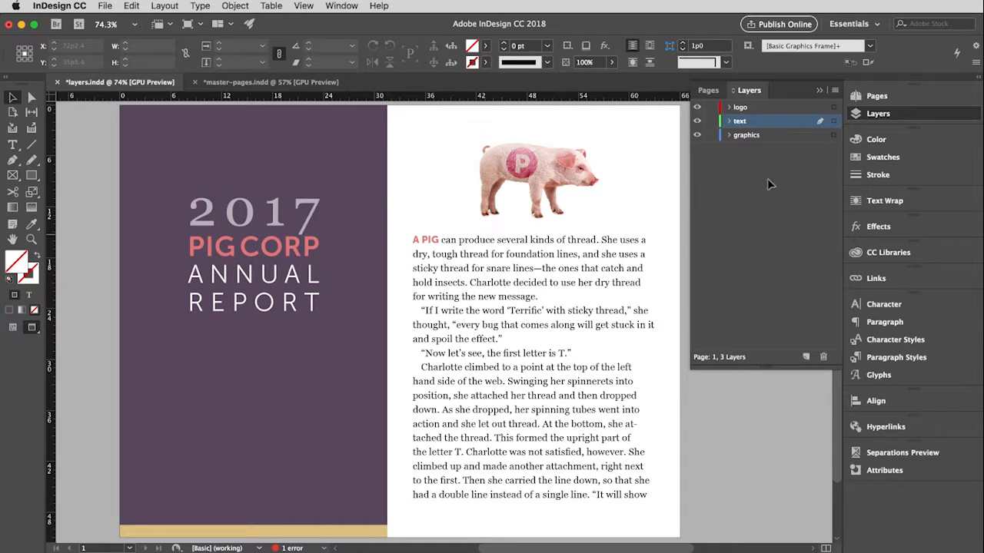
Lock the graphics layer and test selecting the purple background, the title frame and the pig image
click(712, 136)
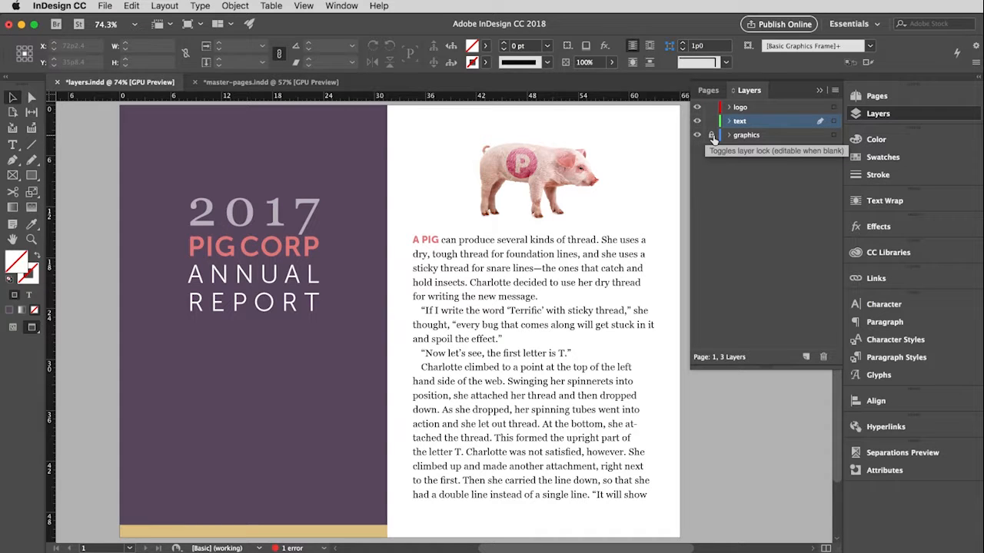
drag(221, 377, 330, 353)
click(264, 278)
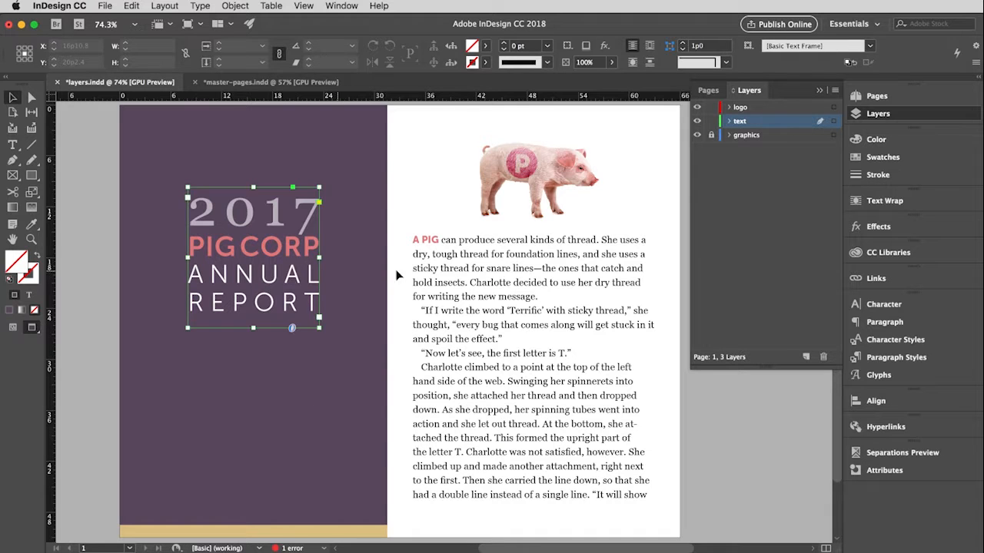
click(397, 275)
click(536, 184)
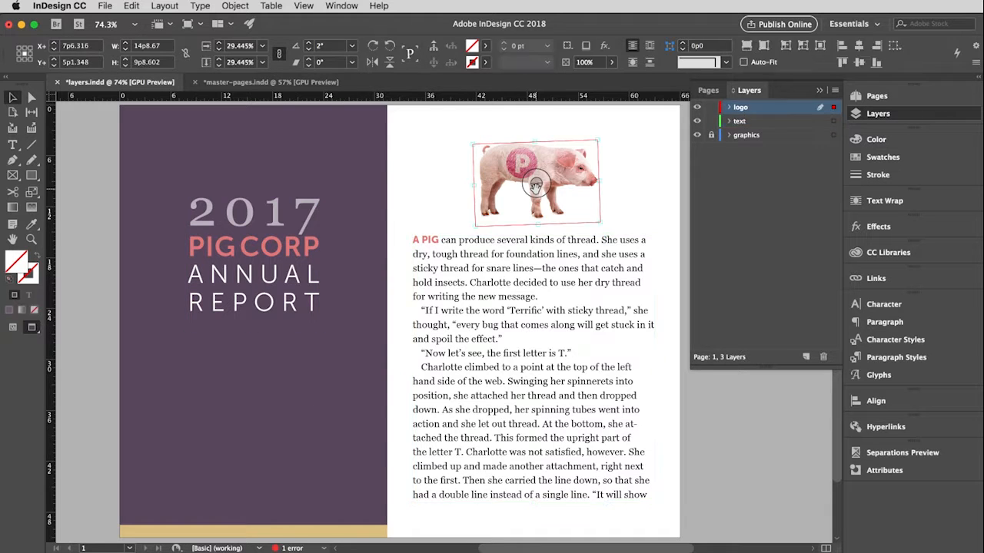
click(657, 183)
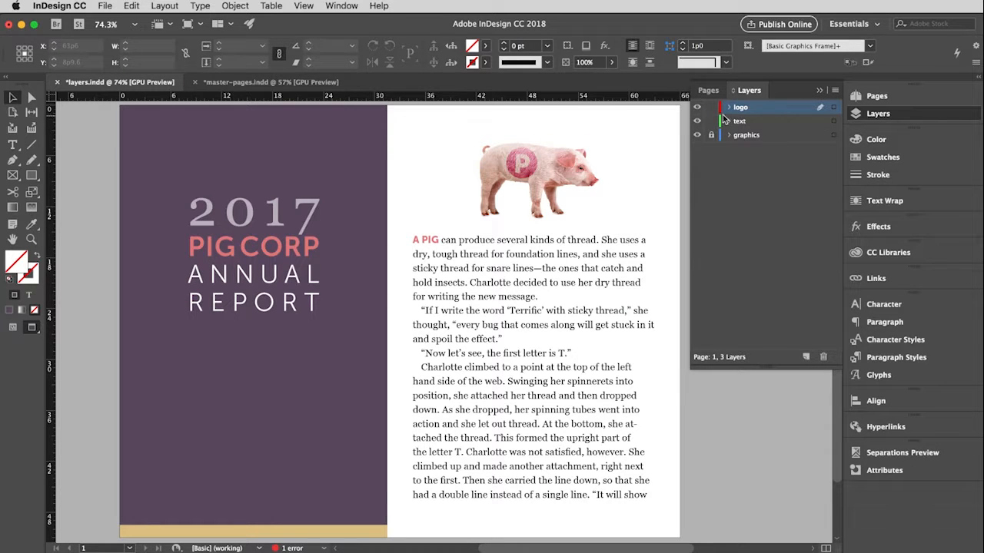
Toggle the visibility of the logo layer and the text layer off and on to check their contents
click(698, 109)
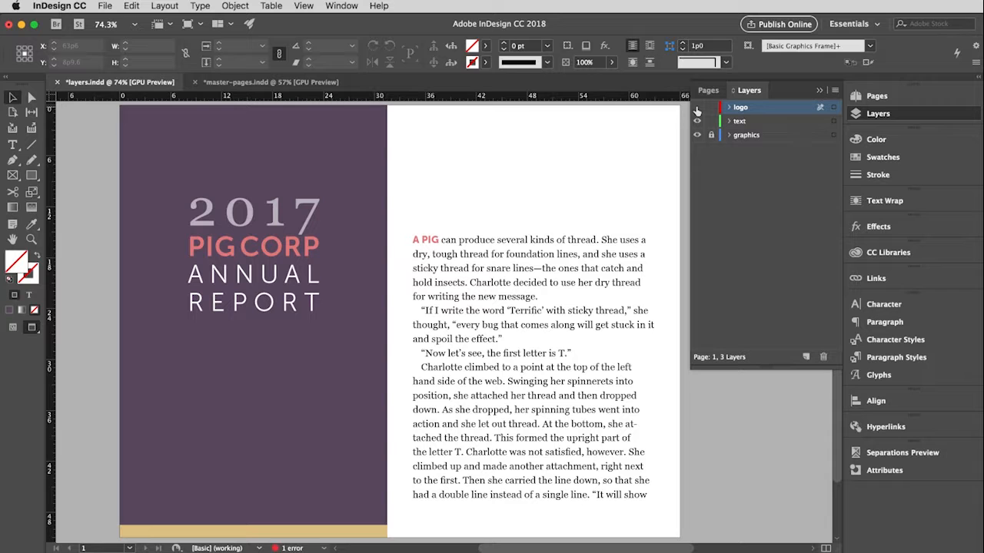
click(697, 108)
click(698, 109)
click(697, 108)
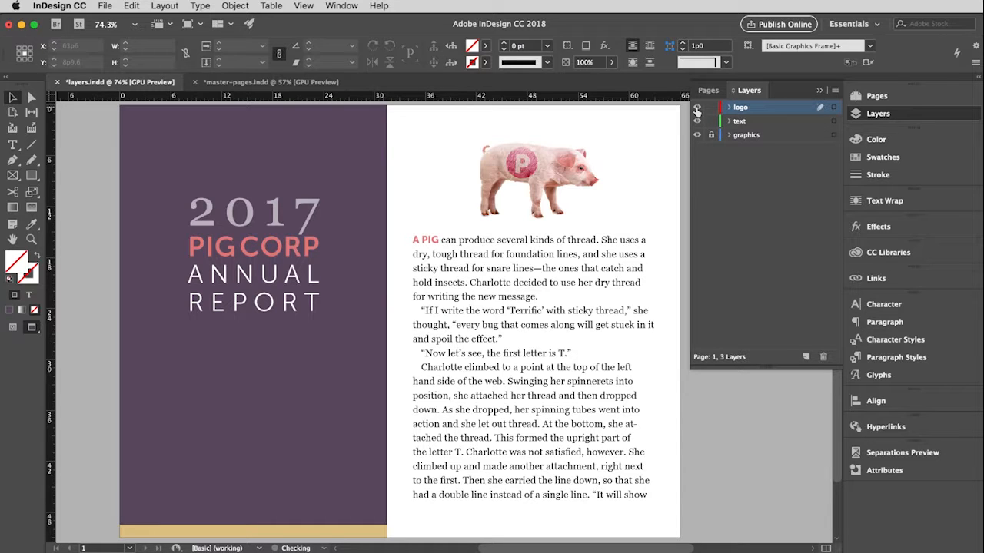
click(698, 123)
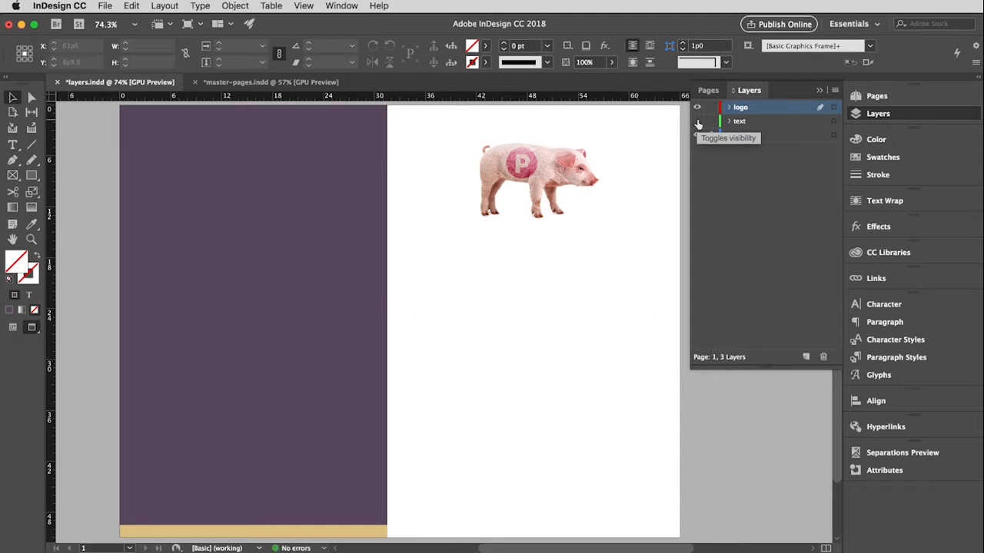
click(698, 123)
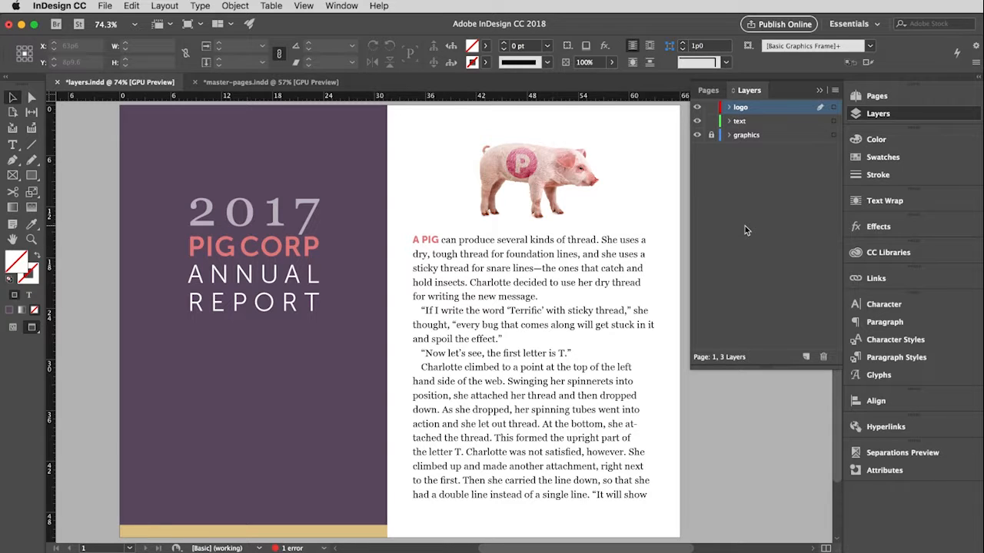